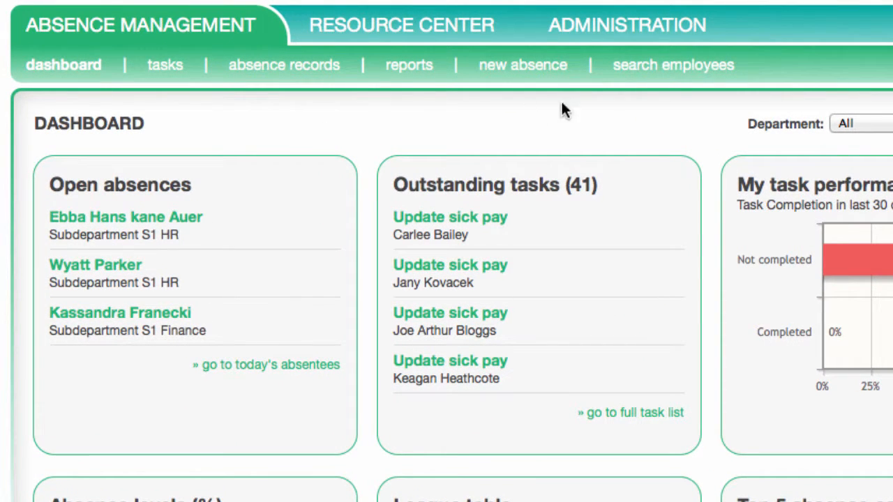
# Start a new calendar in the administration area's calendar settings and name it "Mon-Wed 7hrs"
pyautogui.click(622, 32)
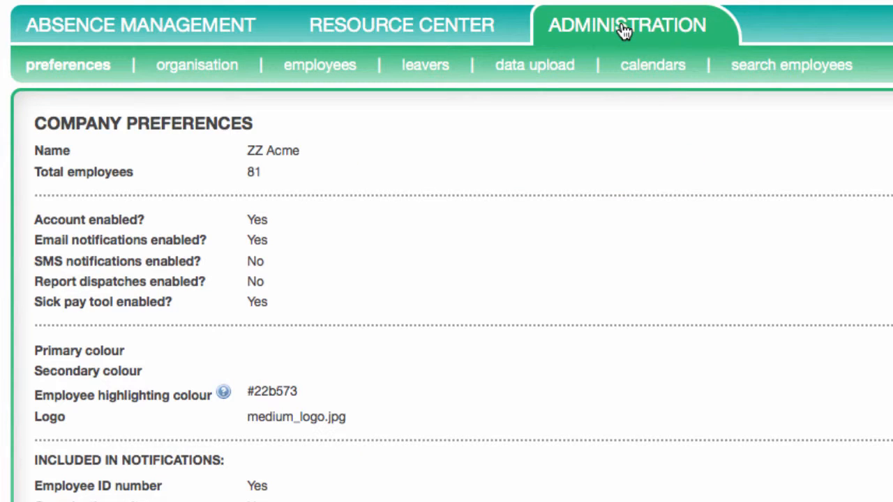
pyautogui.click(635, 69)
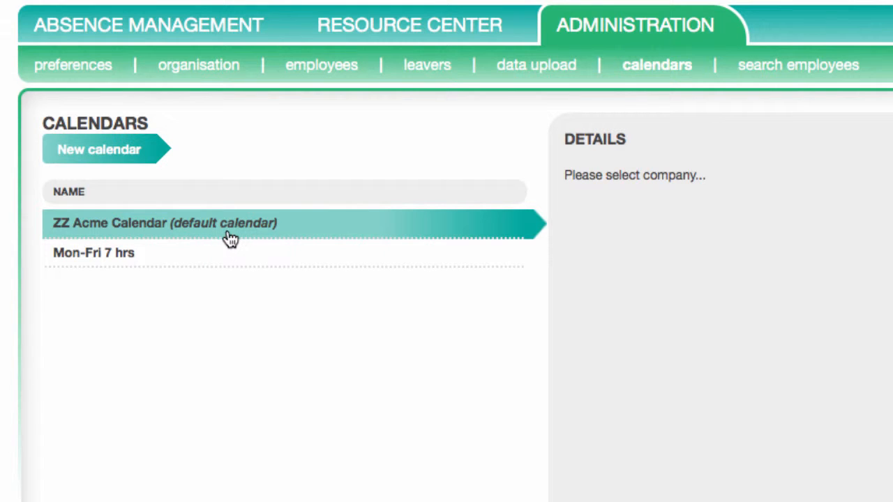
pyautogui.click(117, 161)
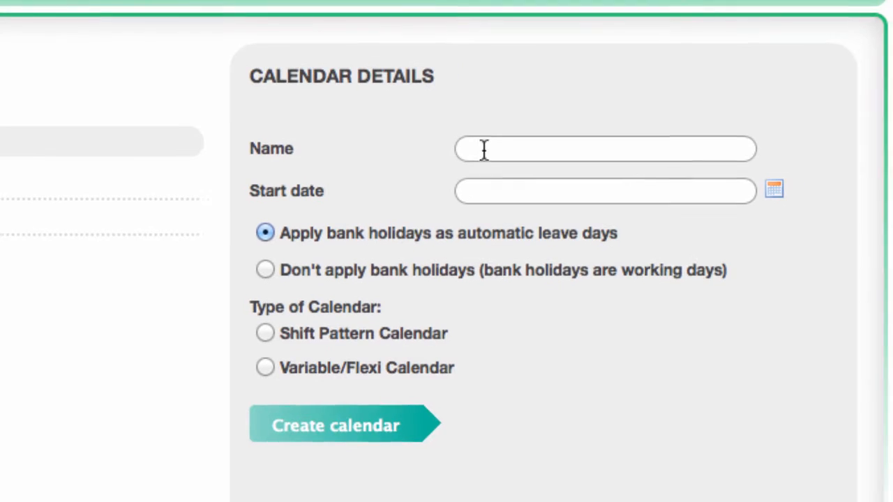
pyautogui.click(483, 150)
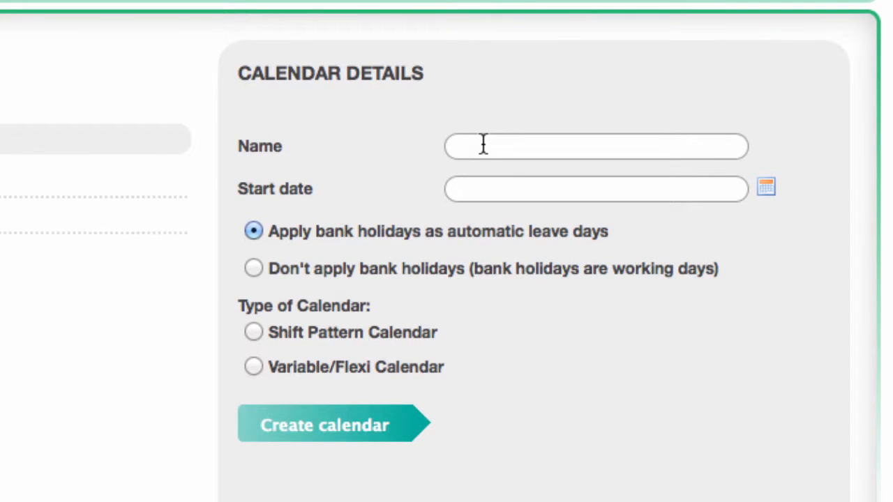
pyautogui.write('Mon-Wed 7hrs')
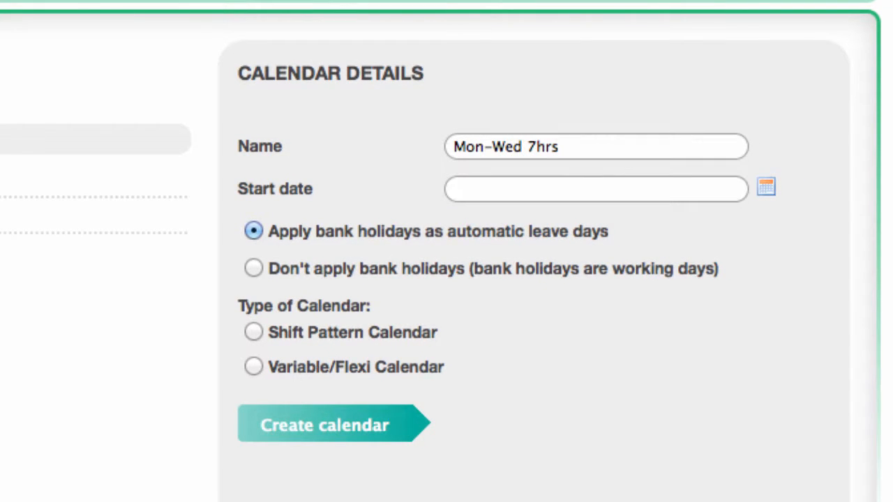
# Set the new calendar's start date to 01-07-2012
pyautogui.click(594, 192)
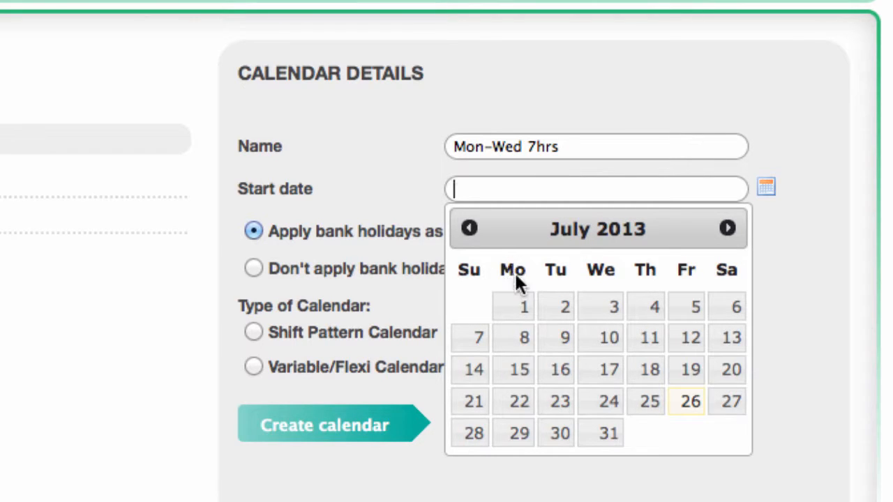
pyautogui.click(521, 312)
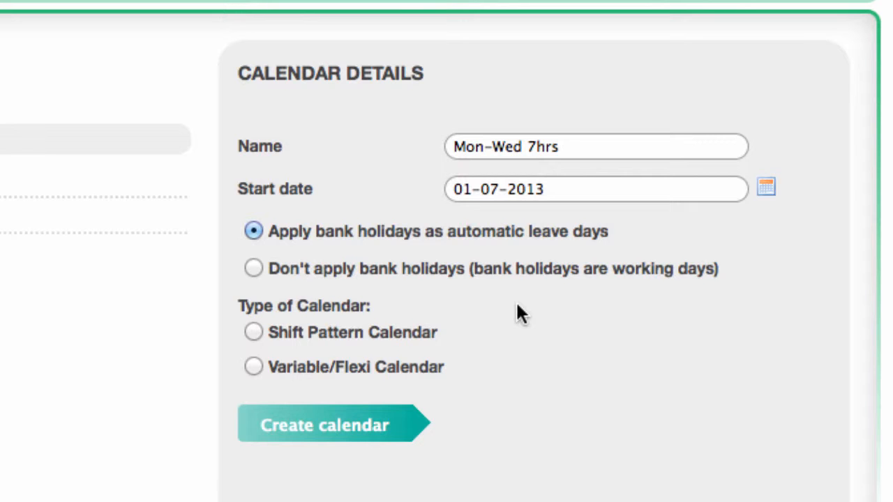
pyautogui.click(580, 186)
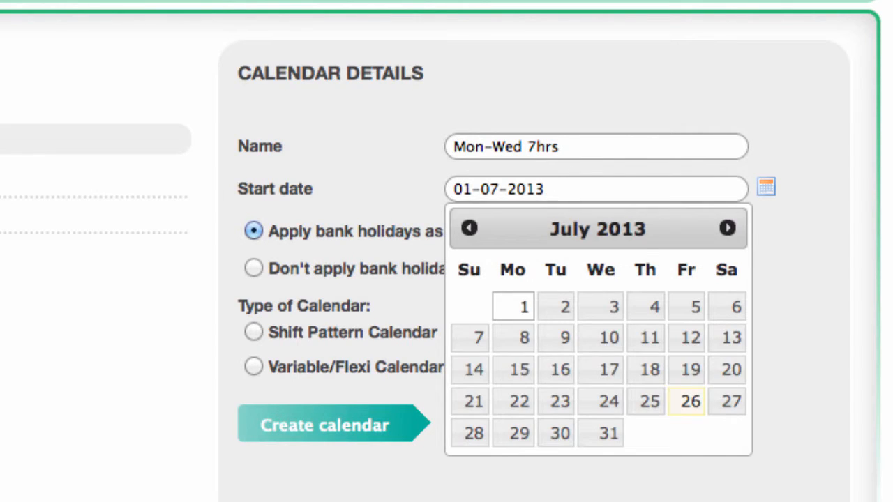
pyautogui.press('BackSpace')
pyautogui.write('2')
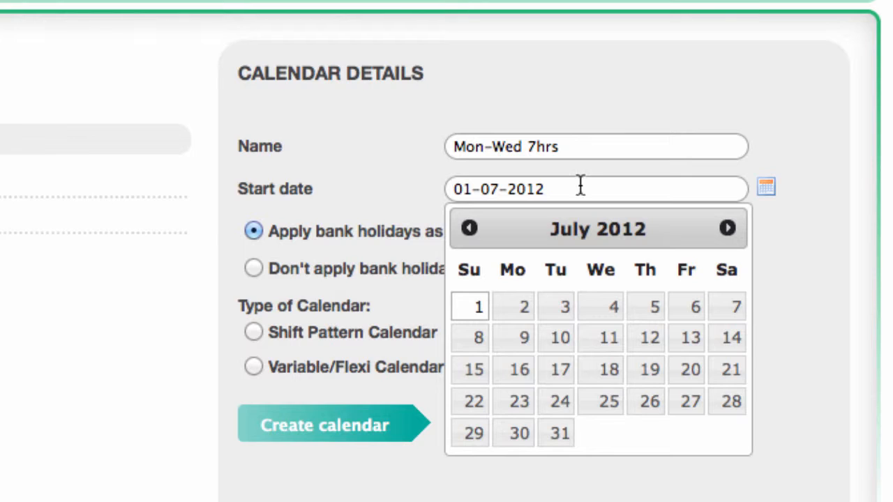
pyautogui.click(805, 331)
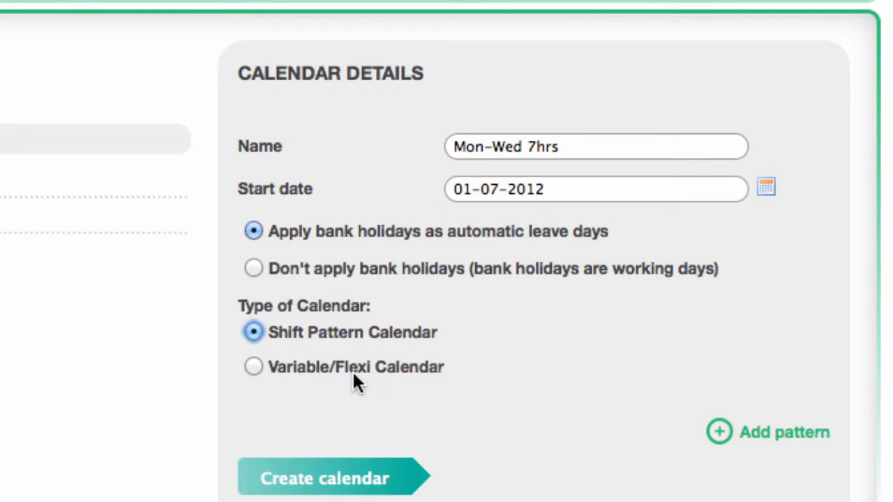
# Set the calendar type to Shift Pattern Calendar and add a first pattern
pyautogui.click(254, 368)
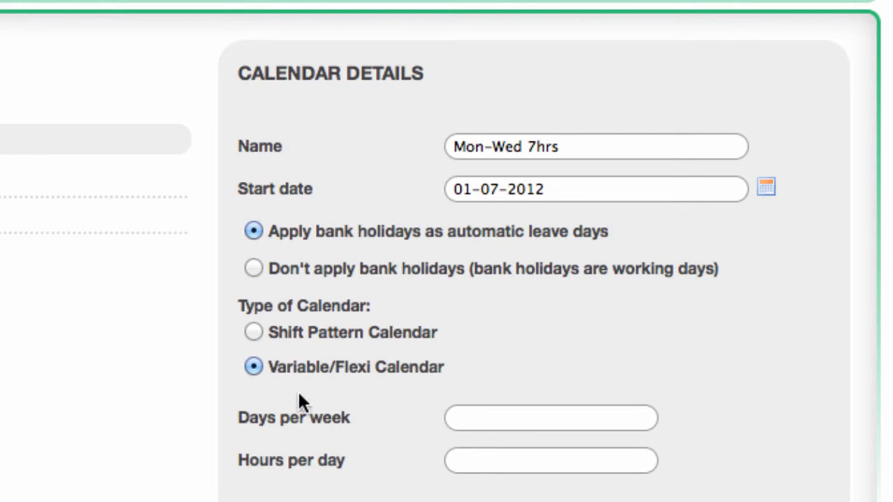
pyautogui.click(254, 325)
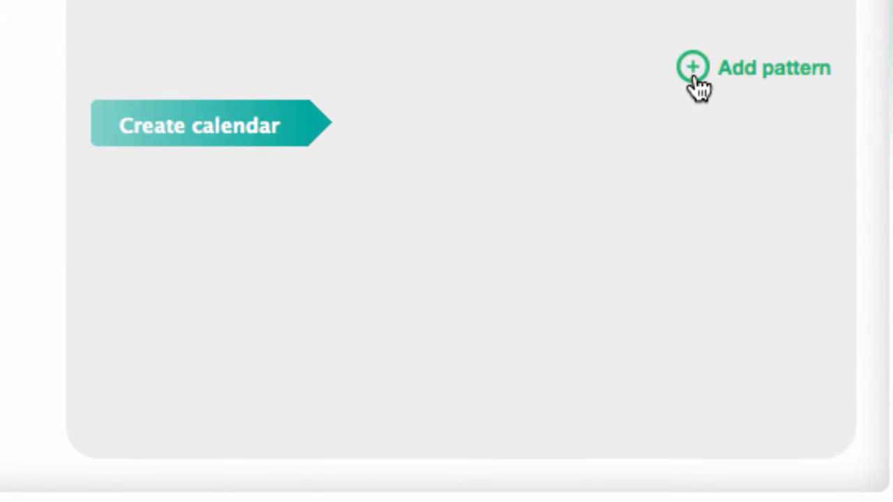
pyautogui.click(694, 77)
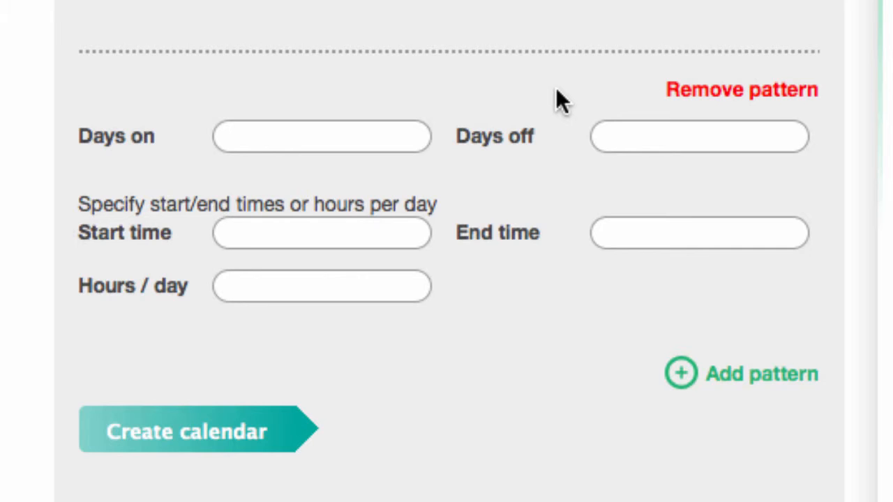
# Fill in the first pattern with 5 days on, 2 days off and 7 hours per day
pyautogui.click(361, 138)
pyautogui.write('5')
pyautogui.press('Tab')
pyautogui.write('2')
pyautogui.press('Tab')
pyautogui.click(363, 277)
pyautogui.write('7')
# Change the first pattern to 2 days on, 0 days off and 9 hours per day
pyautogui.click(305, 135)
pyautogui.press('BackSpace')
pyautogui.write('2')
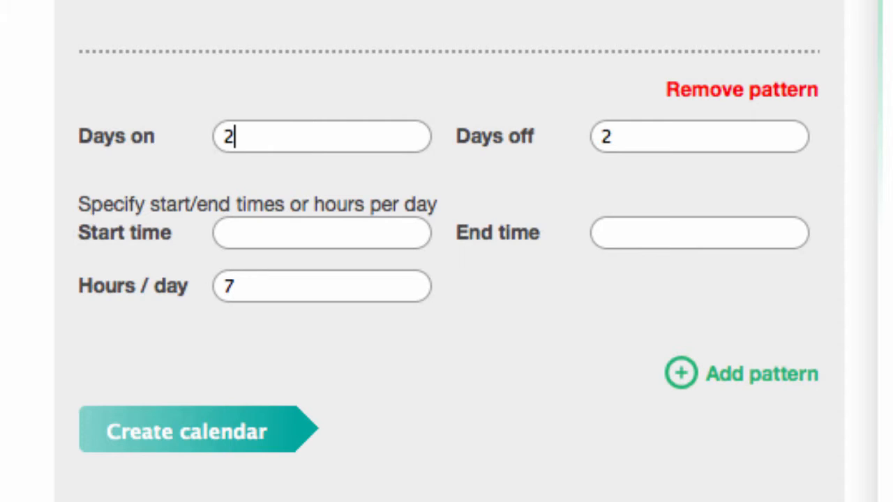
pyautogui.press('Tab')
pyautogui.write('0')
pyautogui.press('Tab')
pyautogui.press('Tab')
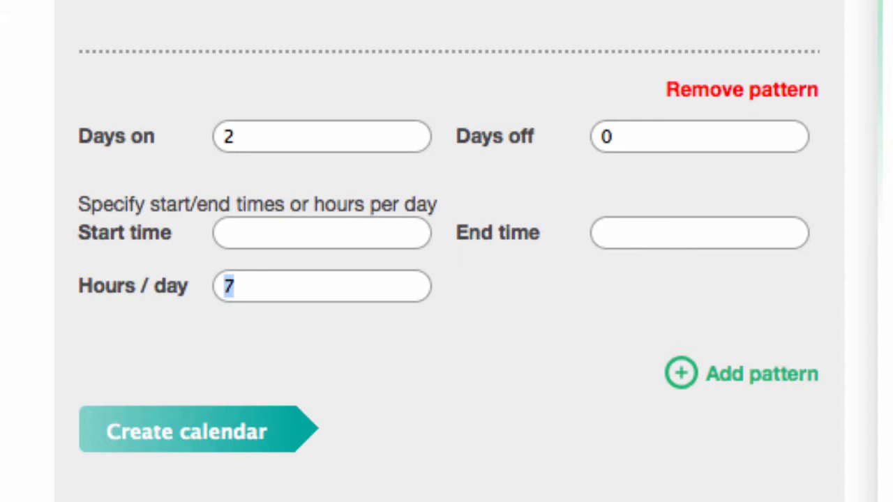
pyautogui.write('9')
# Add a second pattern with 3 days on, 2 days off and 6 hours per day
pyautogui.click(680, 385)
pyautogui.scroll(-5, 519, 360)
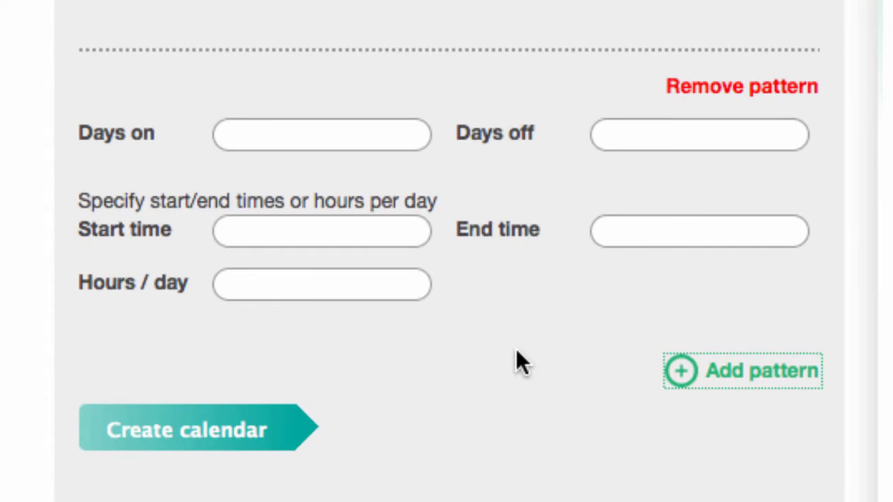
pyautogui.click(314, 139)
pyautogui.write('3')
pyautogui.press('Tab')
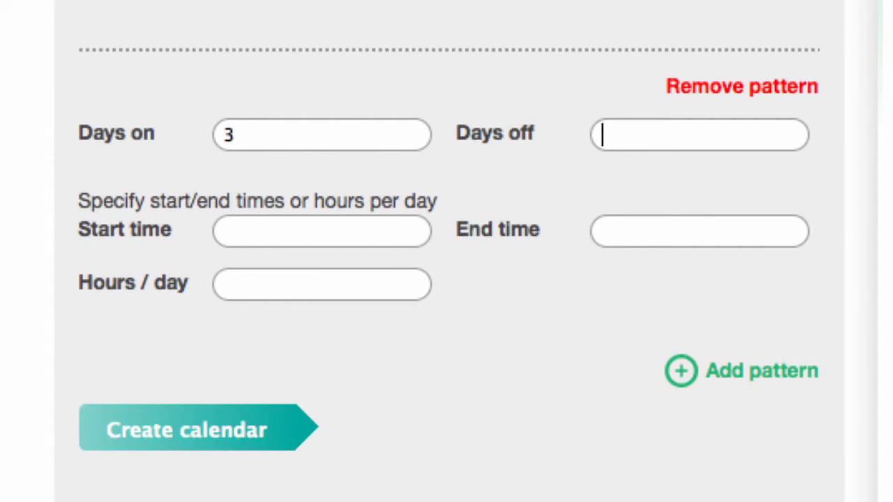
pyautogui.write('2')
pyautogui.click(293, 293)
pyautogui.write('6')
# Set the calendar's start date to Monday 02-07-2012 and create the calendar
pyautogui.scroll(10, 459, 368)
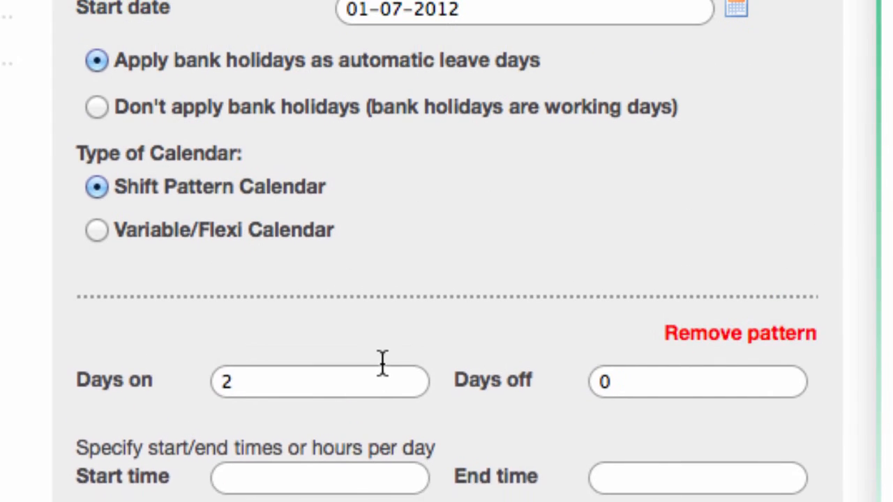
pyautogui.click(501, 136)
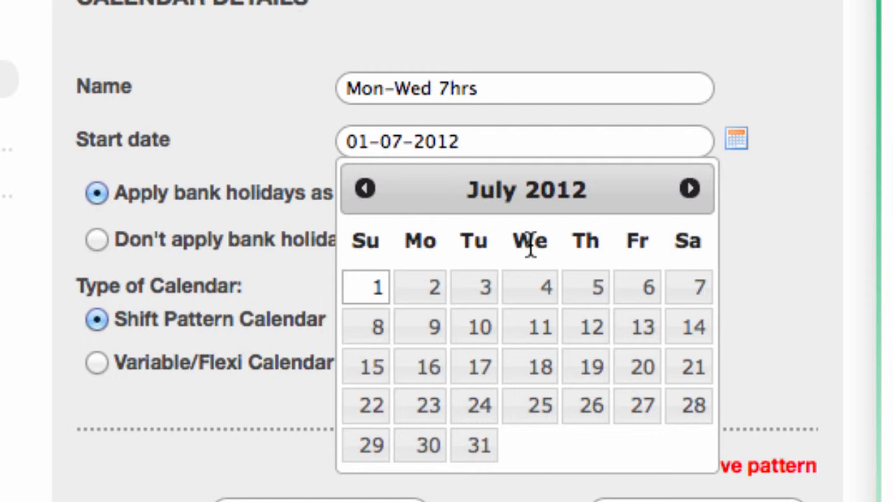
pyautogui.click(425, 291)
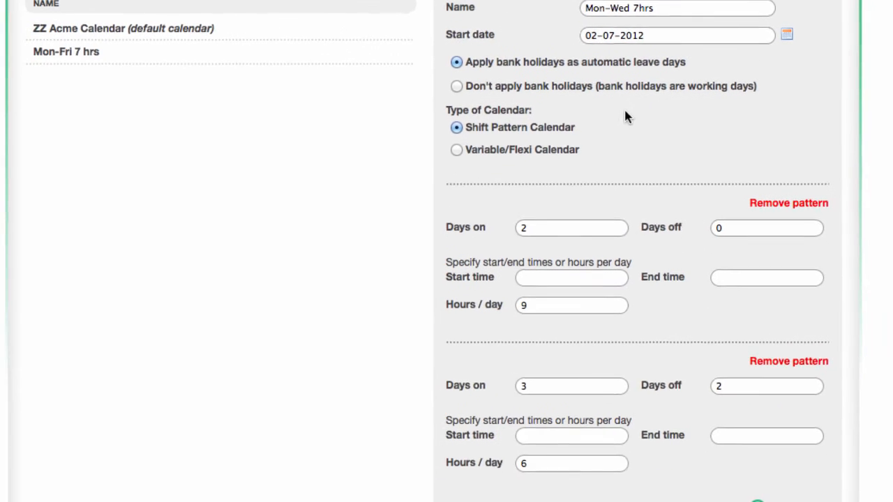
pyautogui.scroll(-2, 634, 160)
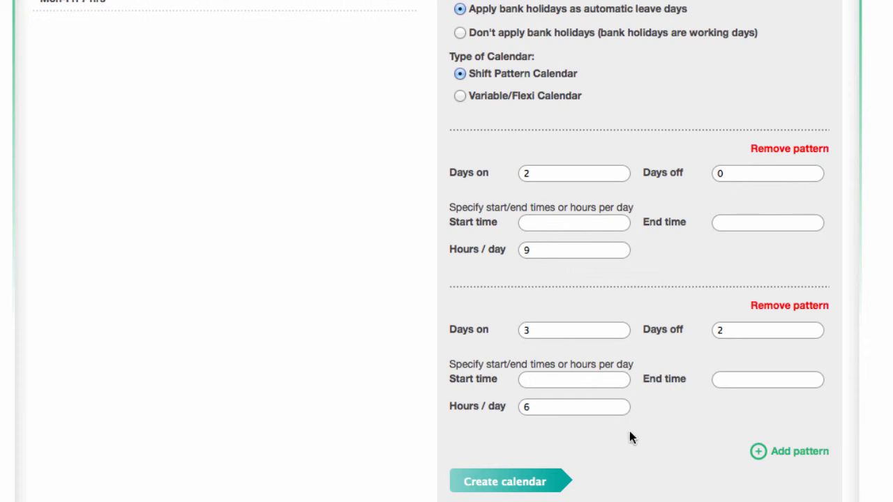
pyautogui.click(492, 480)
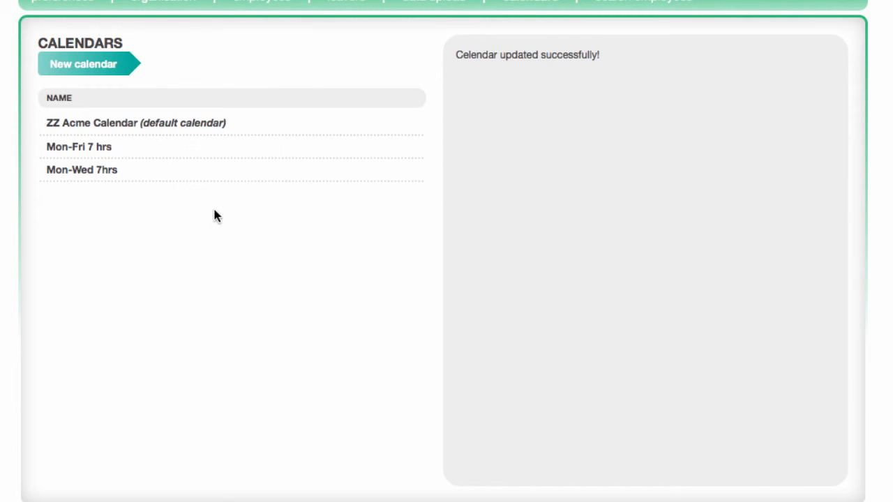
# Open the Mon-Wed 7hrs calendar and review its details, shift patterns and the section for applying it to a department
pyautogui.click(215, 178)
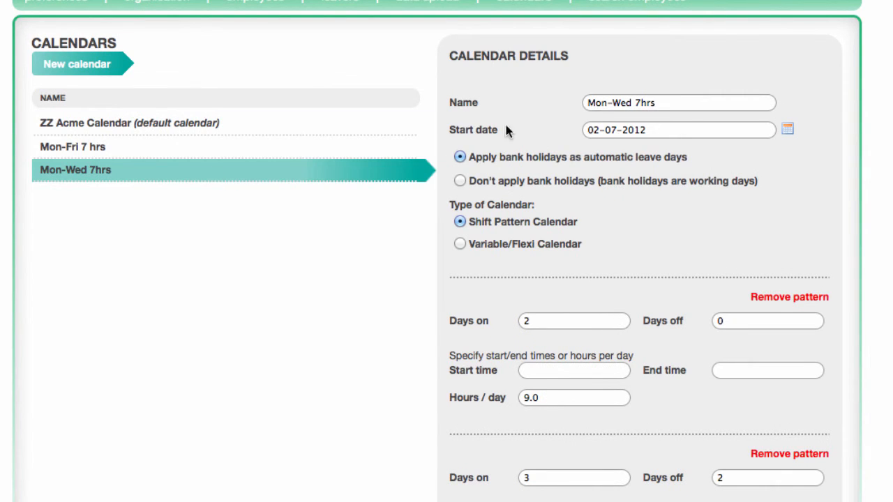
pyautogui.scroll(-2, 615, 224)
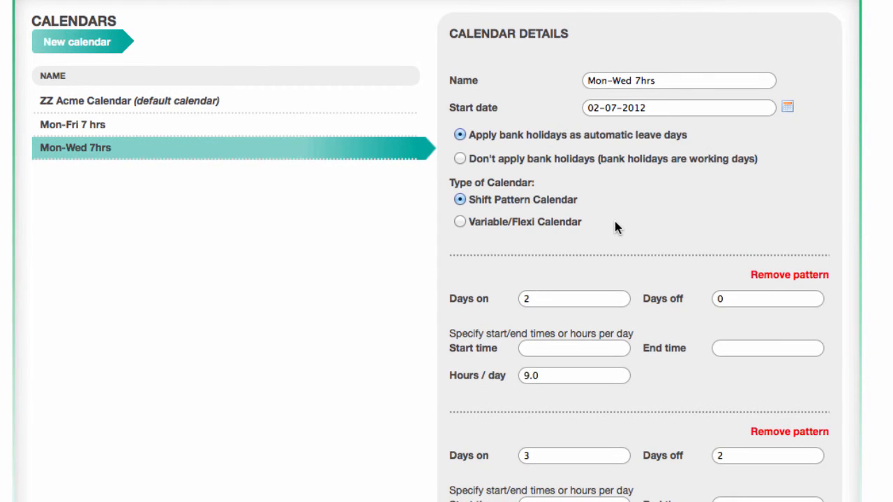
pyautogui.scroll(-1, 615, 227)
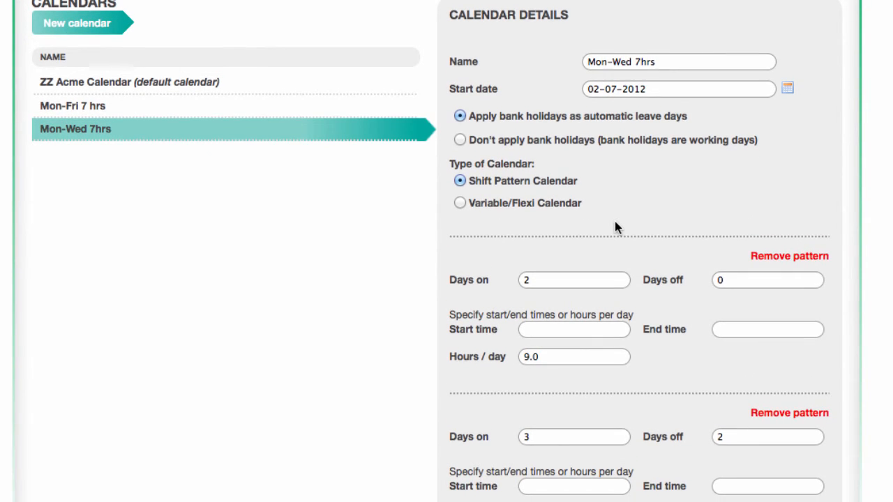
pyautogui.scroll(-3, 615, 222)
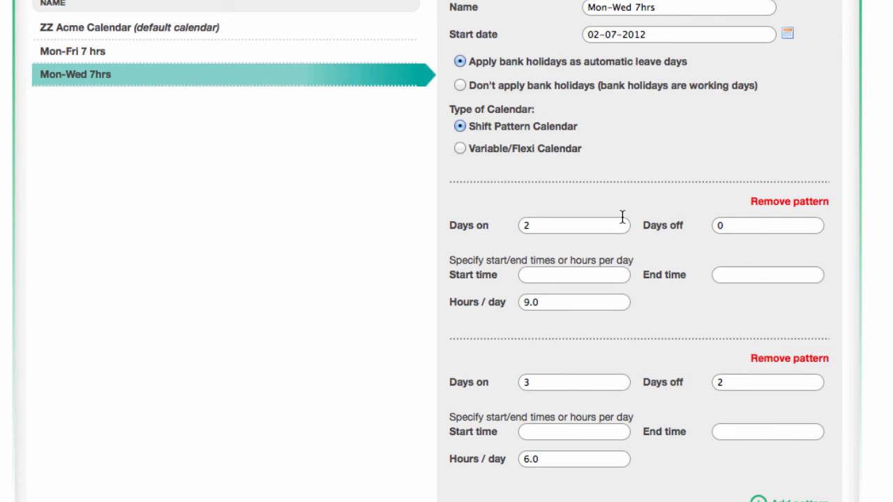
pyautogui.scroll(-5, 622, 217)
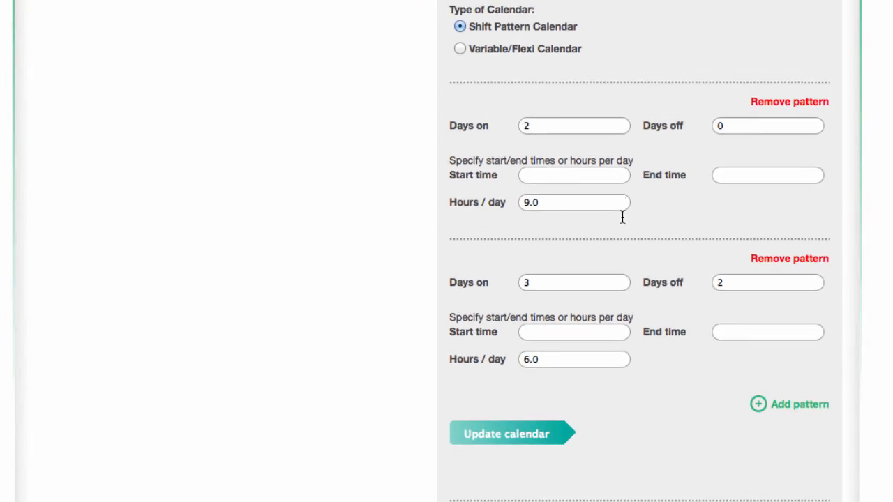
pyautogui.scroll(-2, 623, 217)
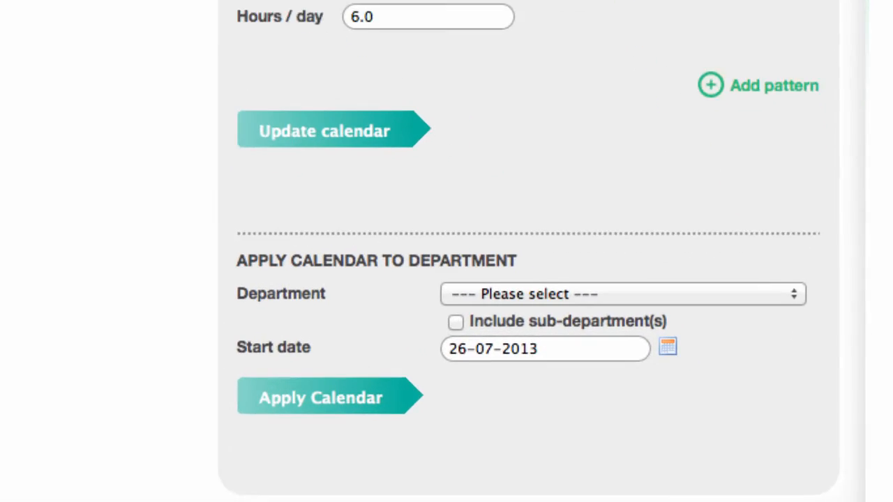